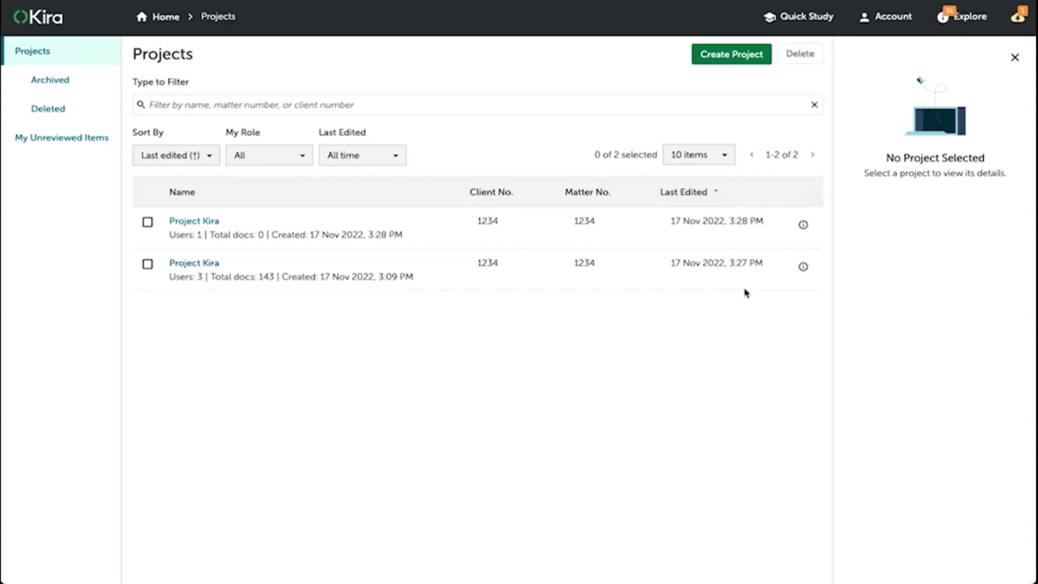
Step: Open the empty Project Kira and show its Document List
click(200, 222)
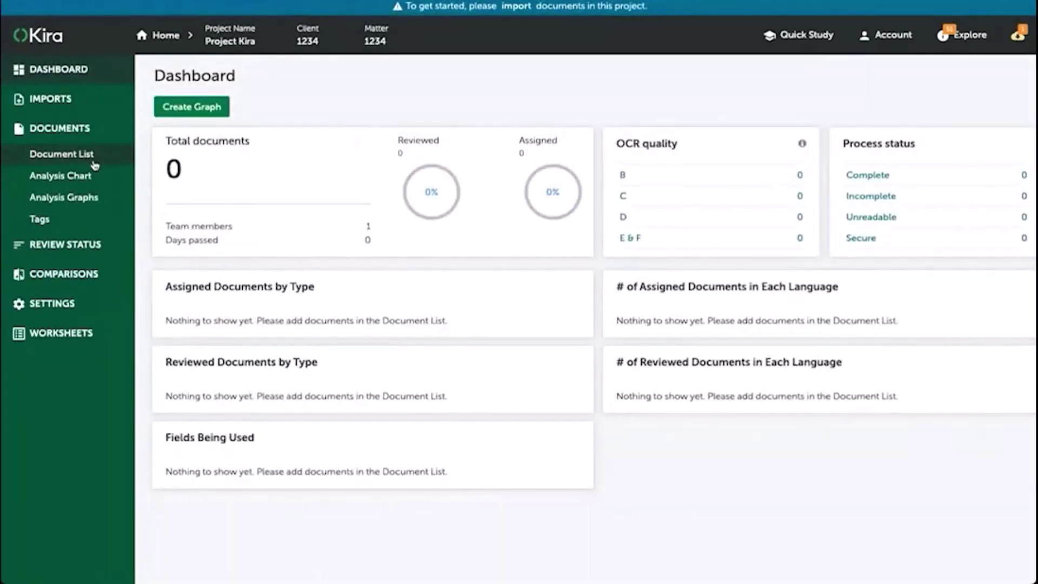
click(95, 163)
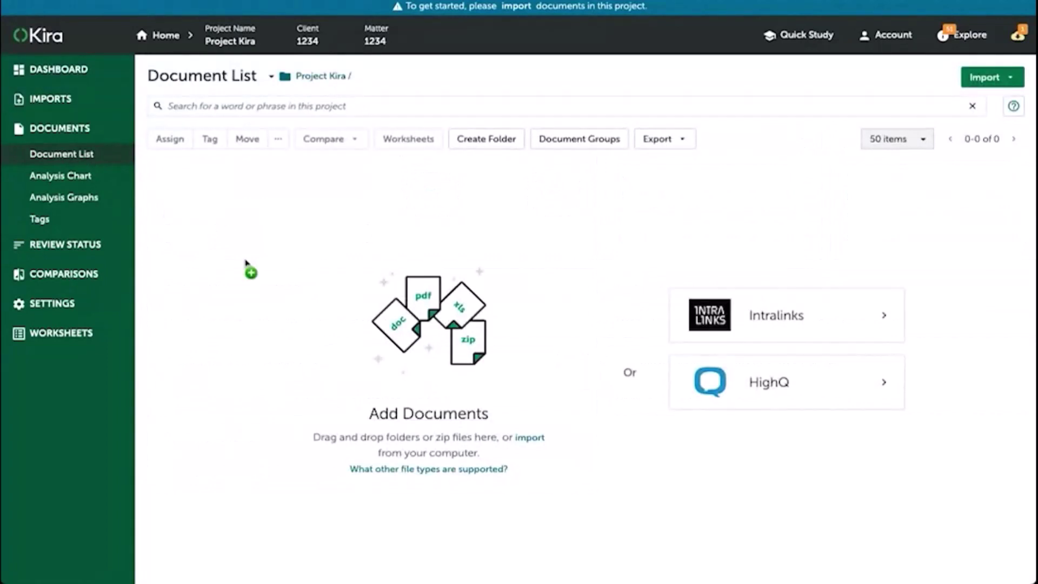
Step: Import the folder of 147 agreement files into Project Kira
drag(251, 270, 386, 321)
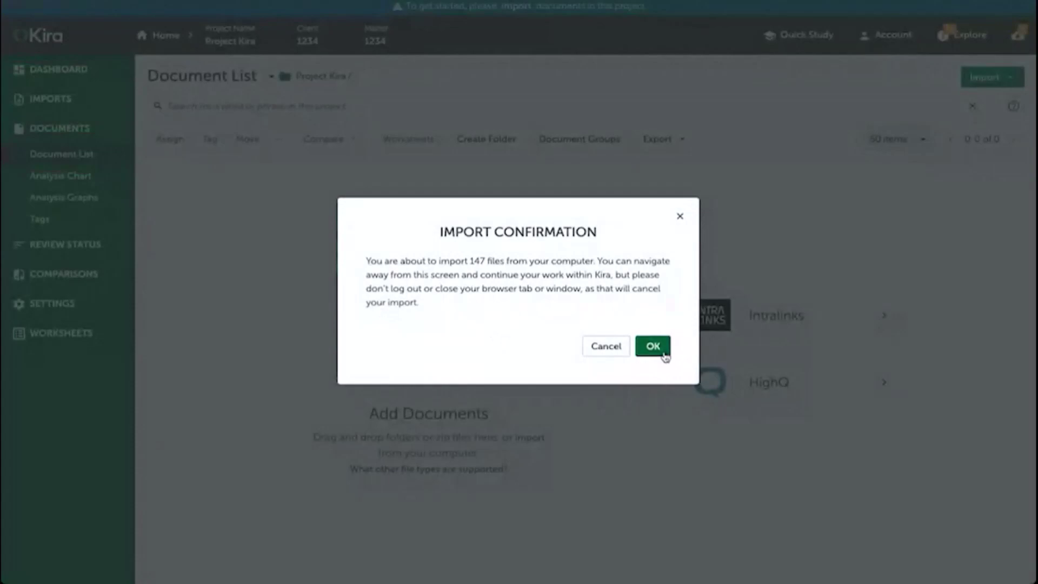
click(660, 350)
click(1009, 66)
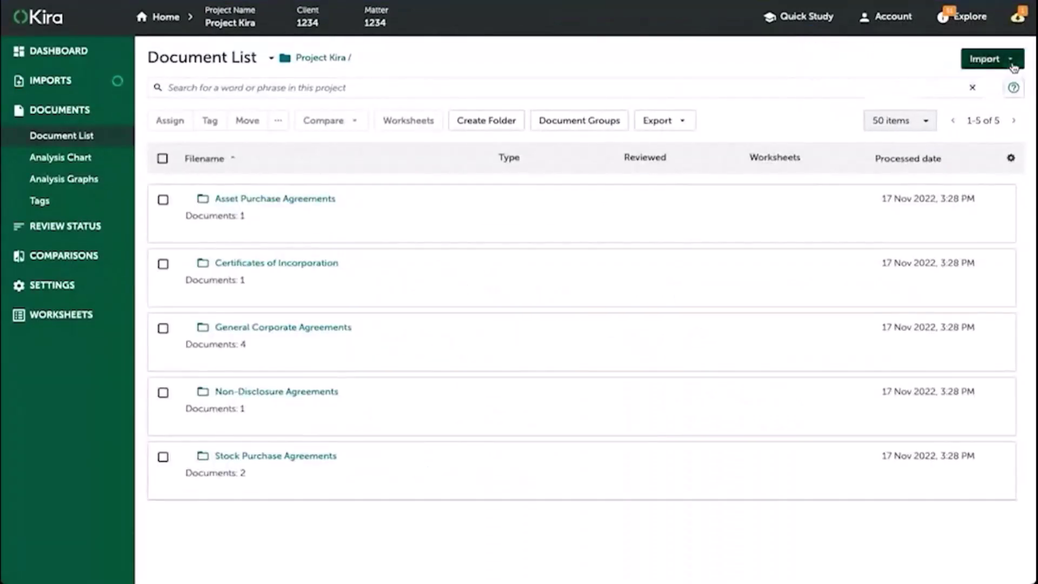
click(1014, 61)
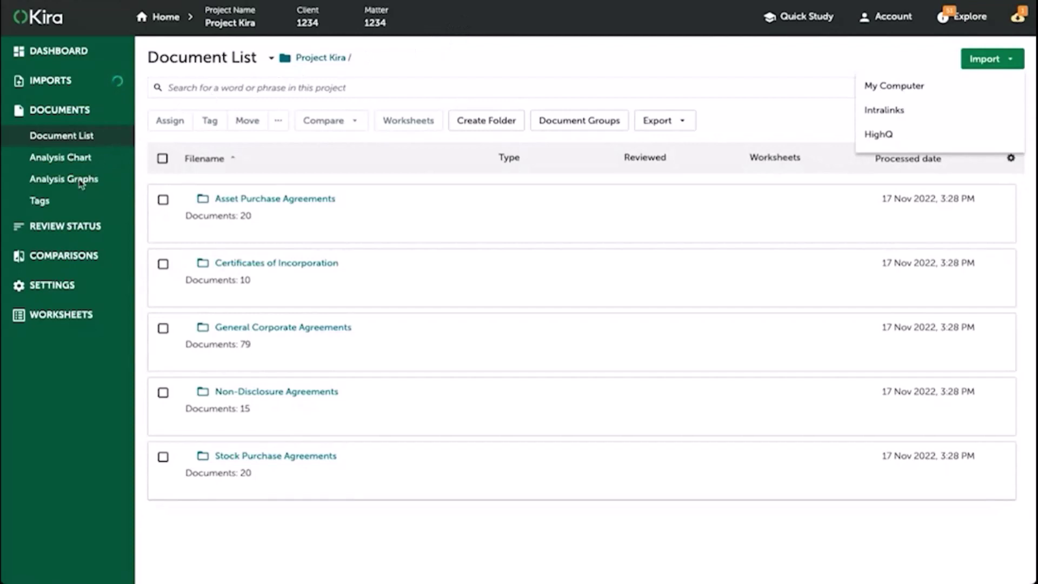
Step: Review the import's Uploading, Processing, Complete and Error views: 144 complete, 3 errors
click(50, 81)
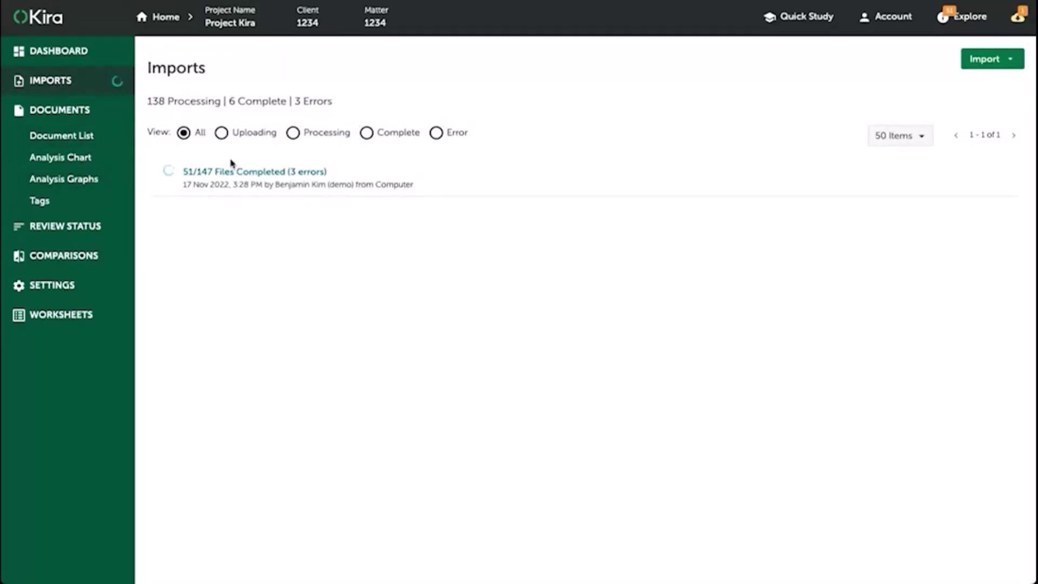
click(226, 172)
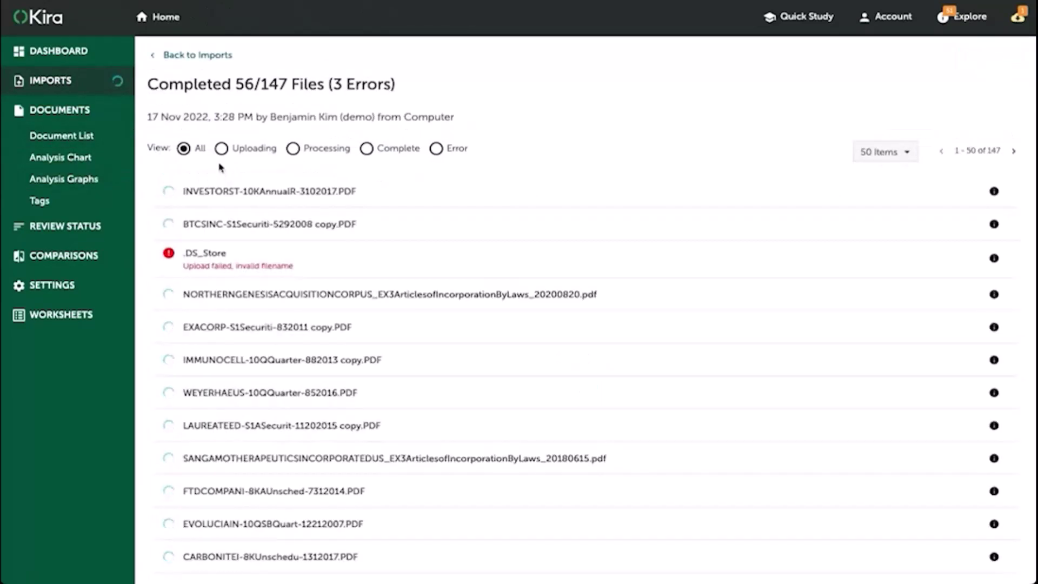
click(221, 149)
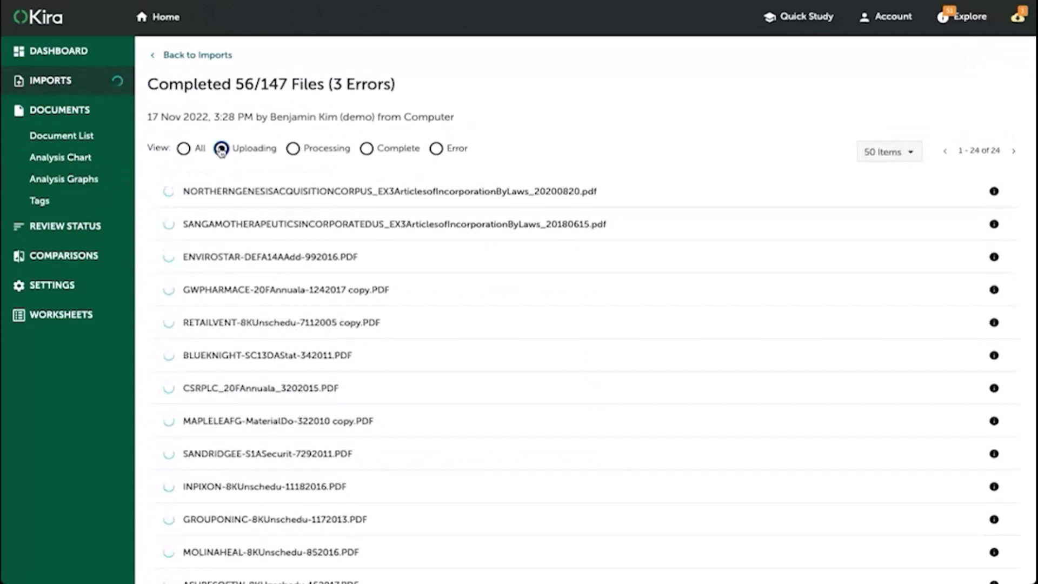
click(293, 150)
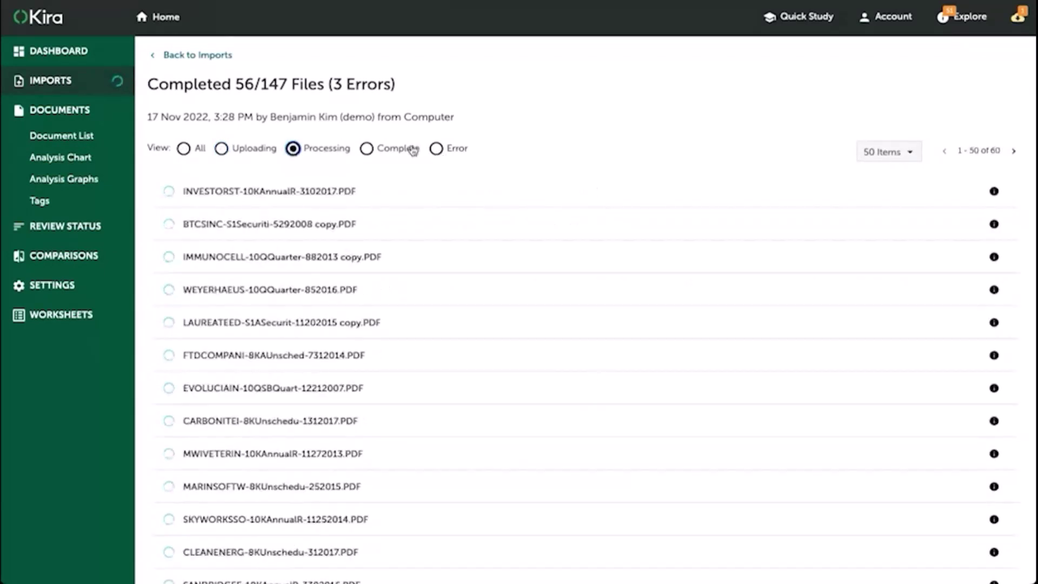
click(367, 151)
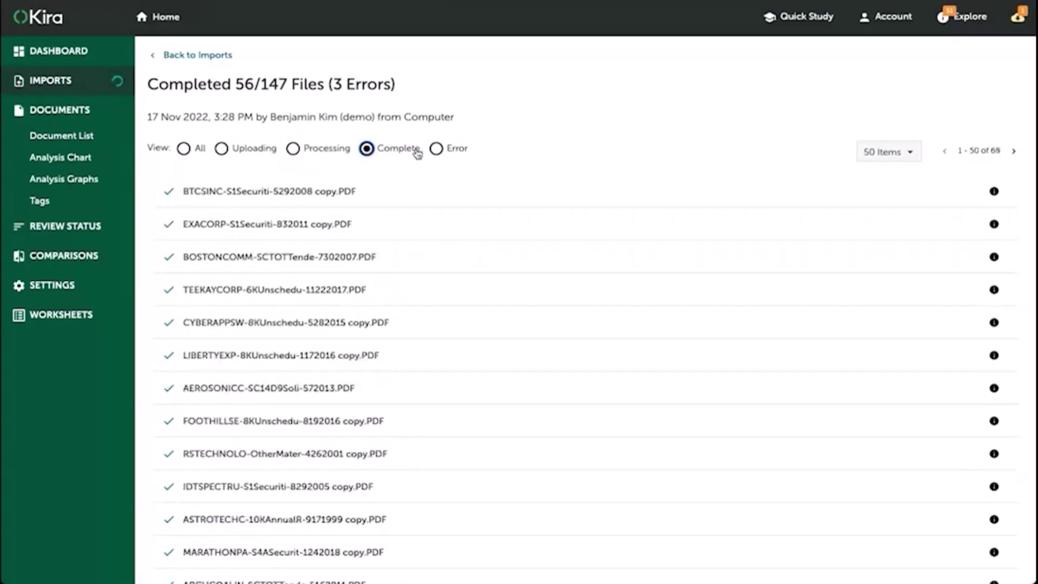
click(436, 149)
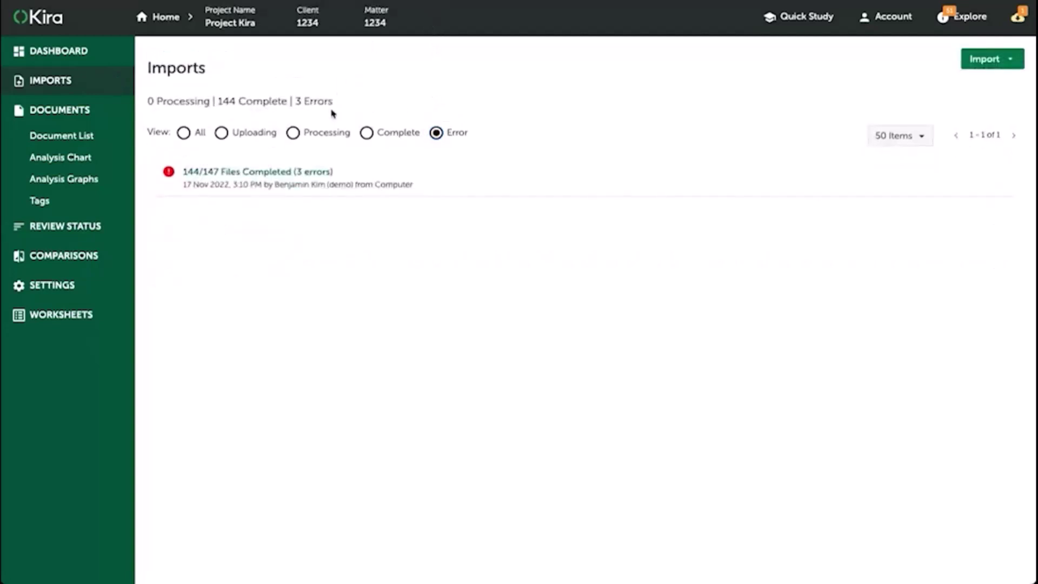
click(295, 135)
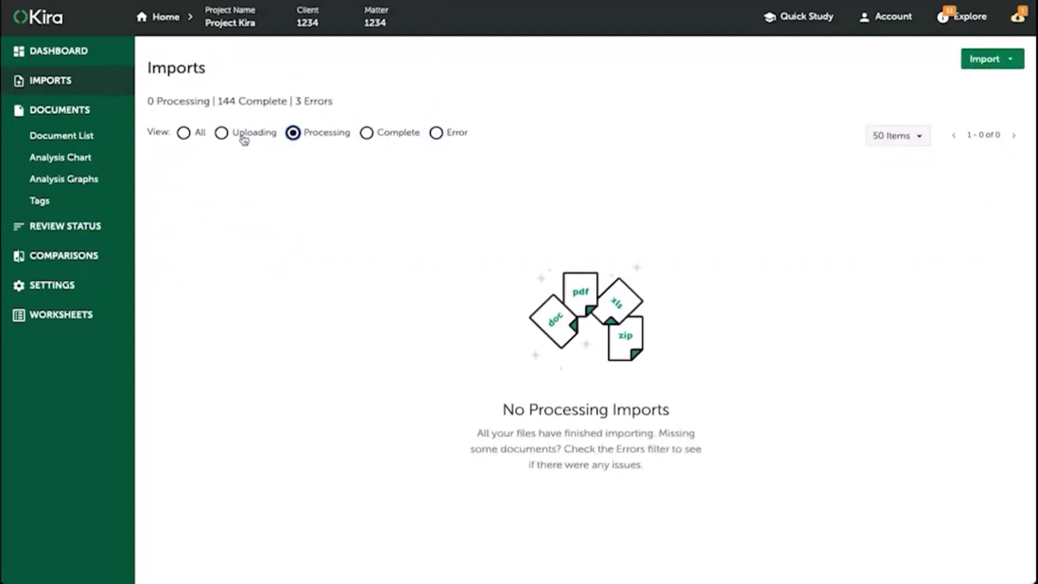
click(222, 133)
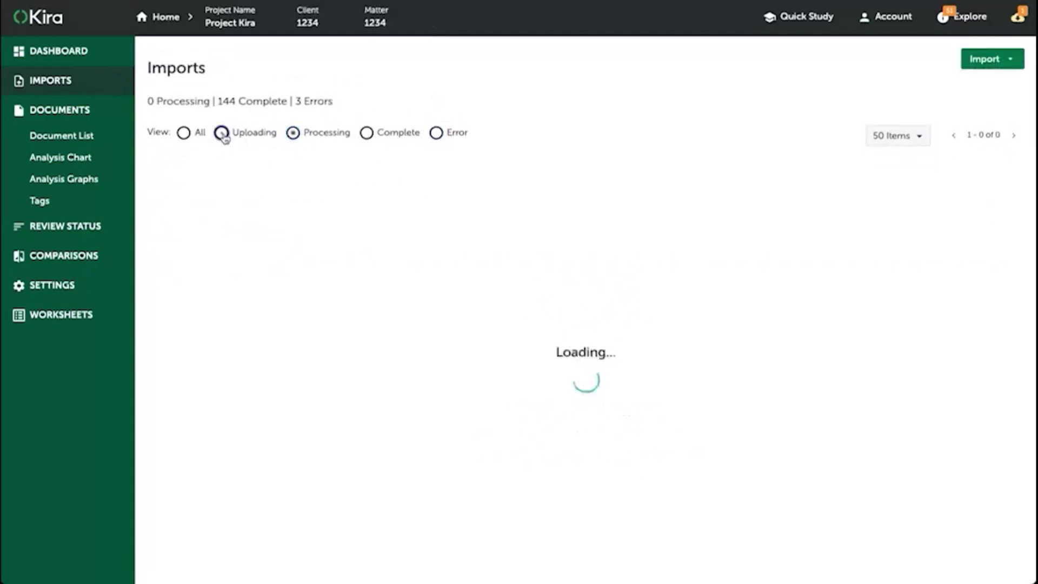
Step: Browse into General Corporate Agreements > Master Services Agreements in the Document List
click(81, 142)
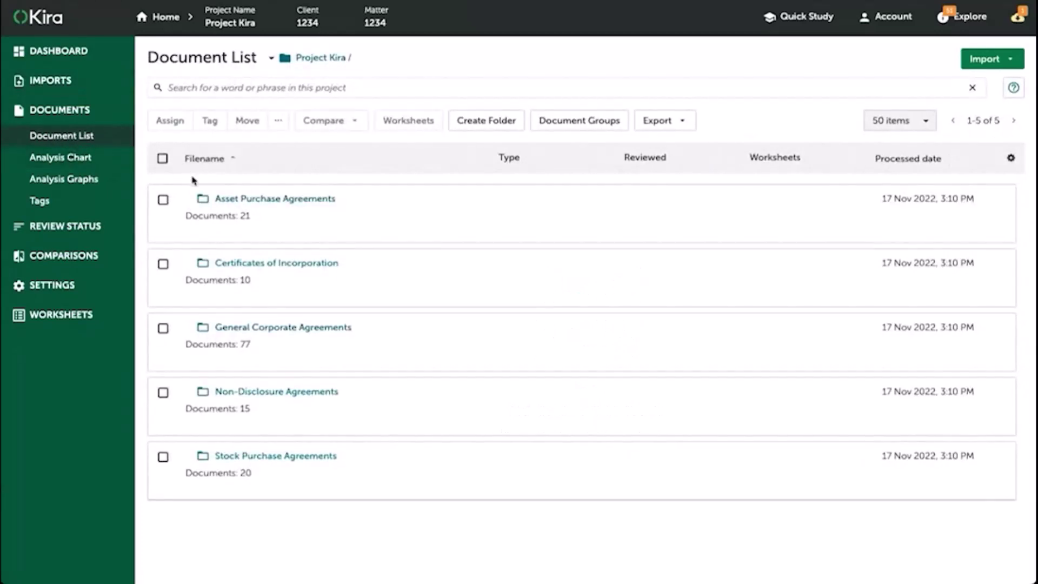
click(263, 328)
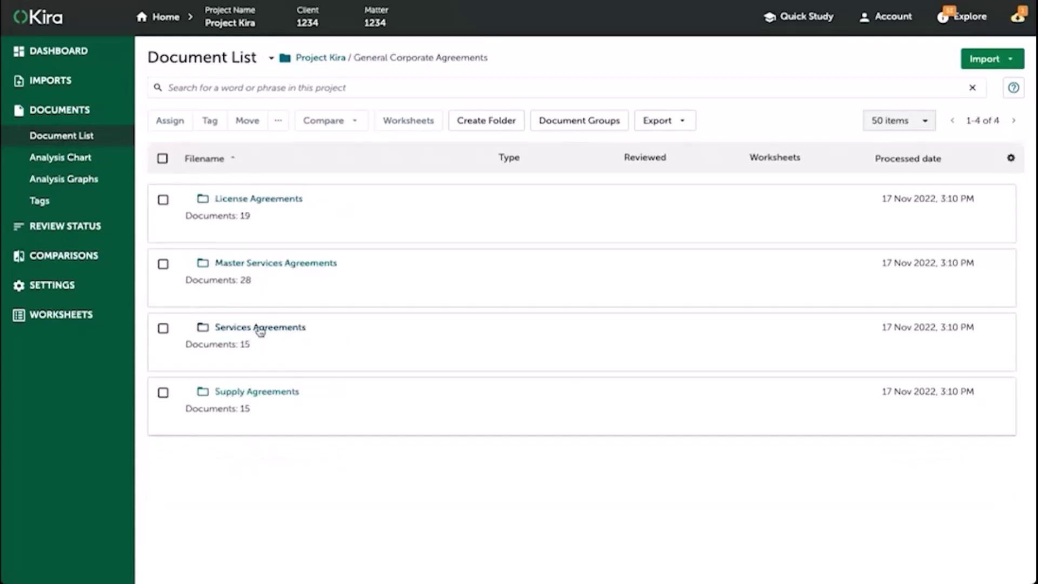
click(227, 264)
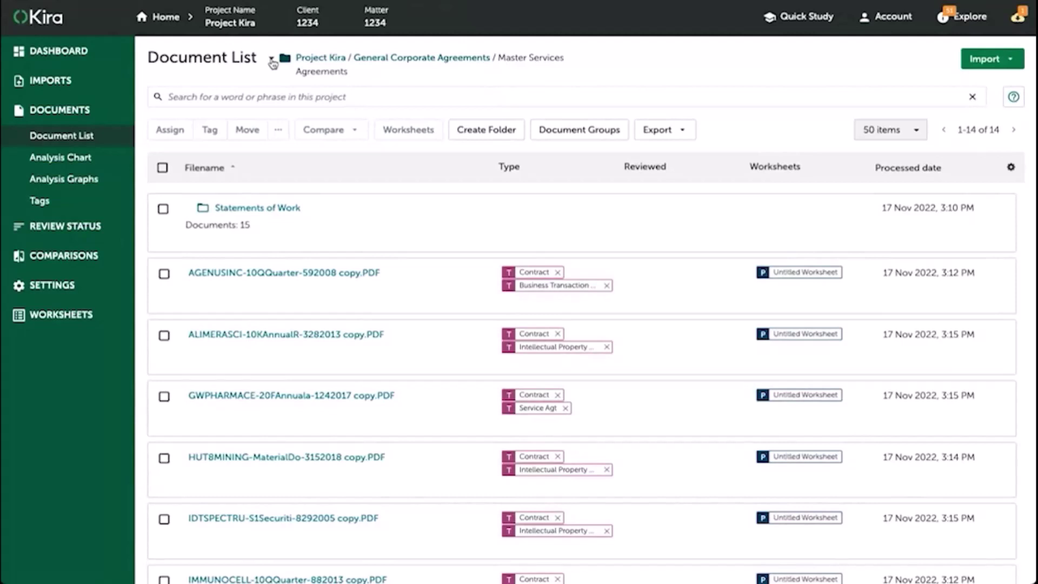
Step: Show the folder tree, open Certificates of Incorporation, and expand all subfolders
click(271, 60)
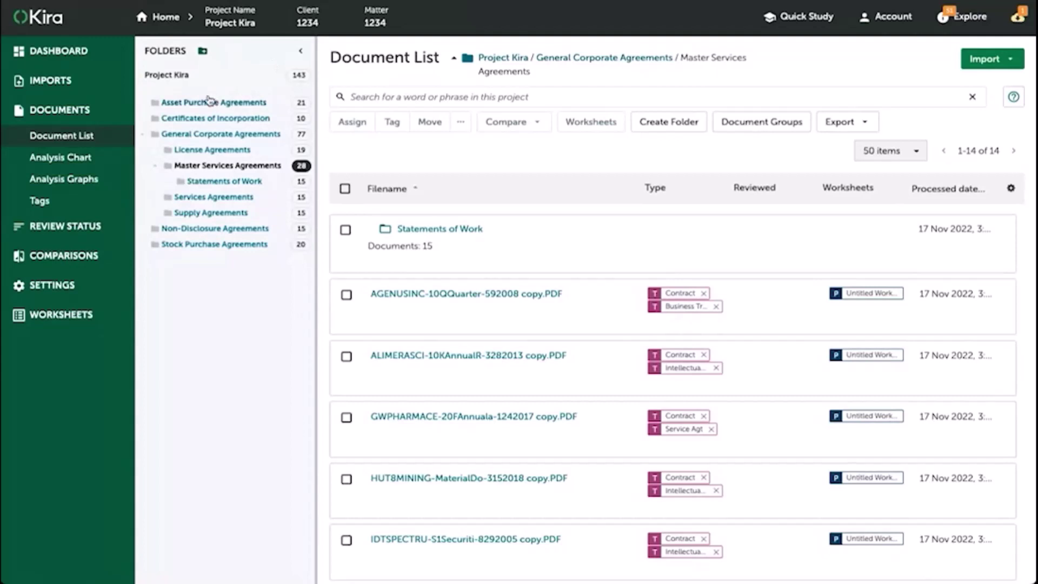
click(172, 105)
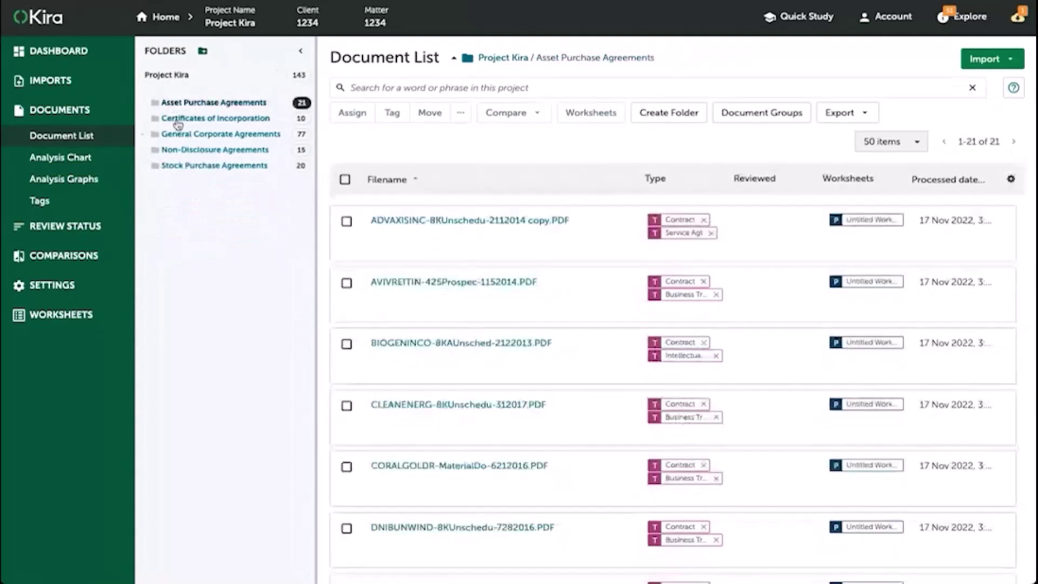
click(170, 119)
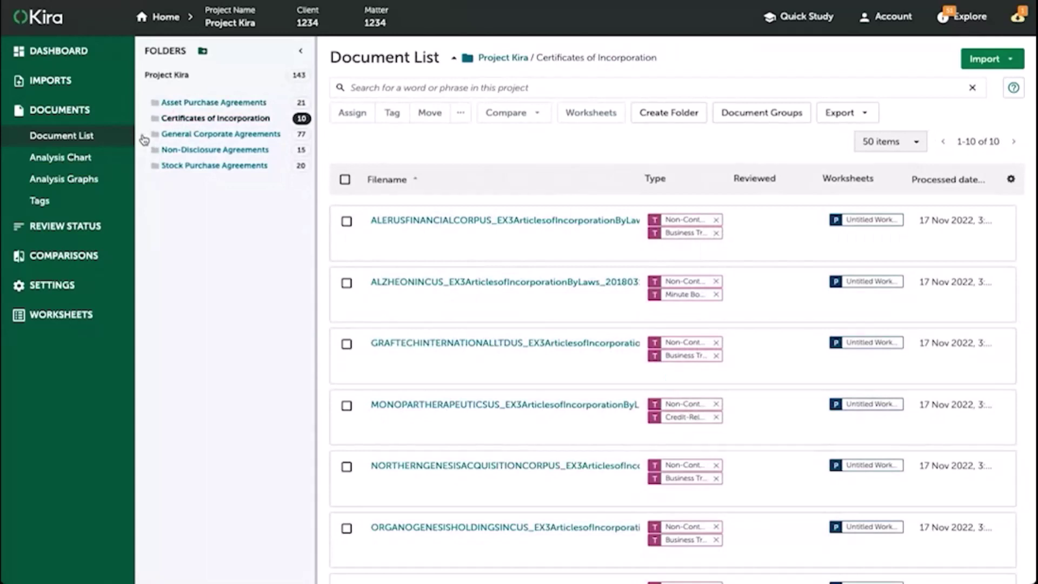
click(143, 136)
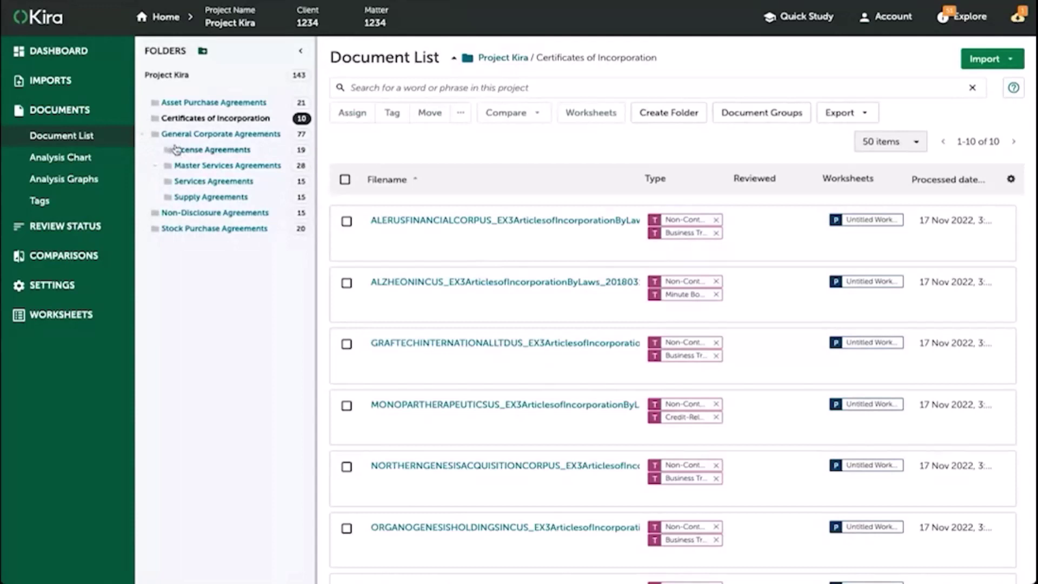
click(156, 166)
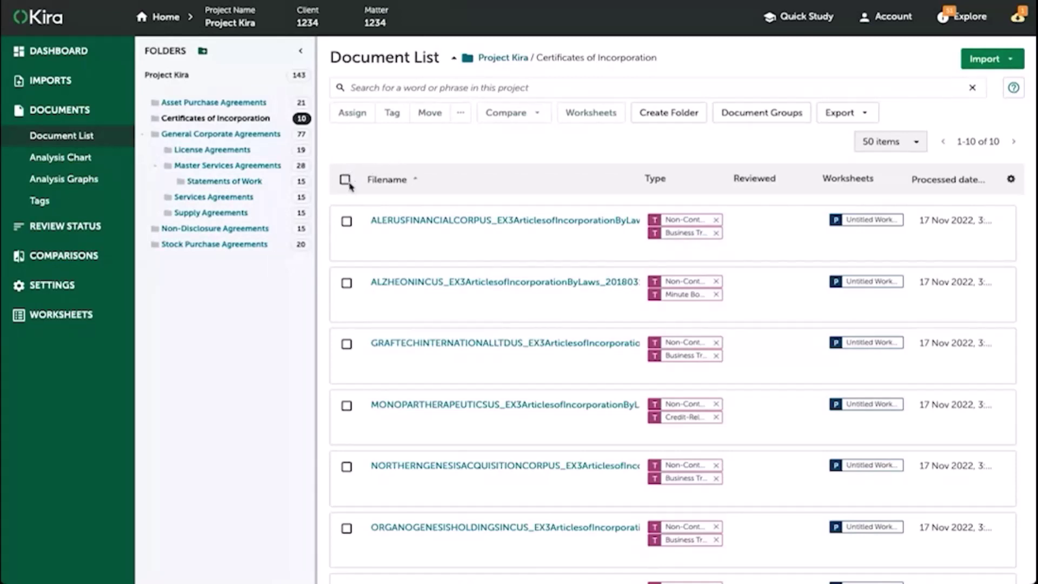
Step: Move the ALERUSFINANCIALCORPUS certificate into the Non-Disclosure Agreements folder
click(346, 223)
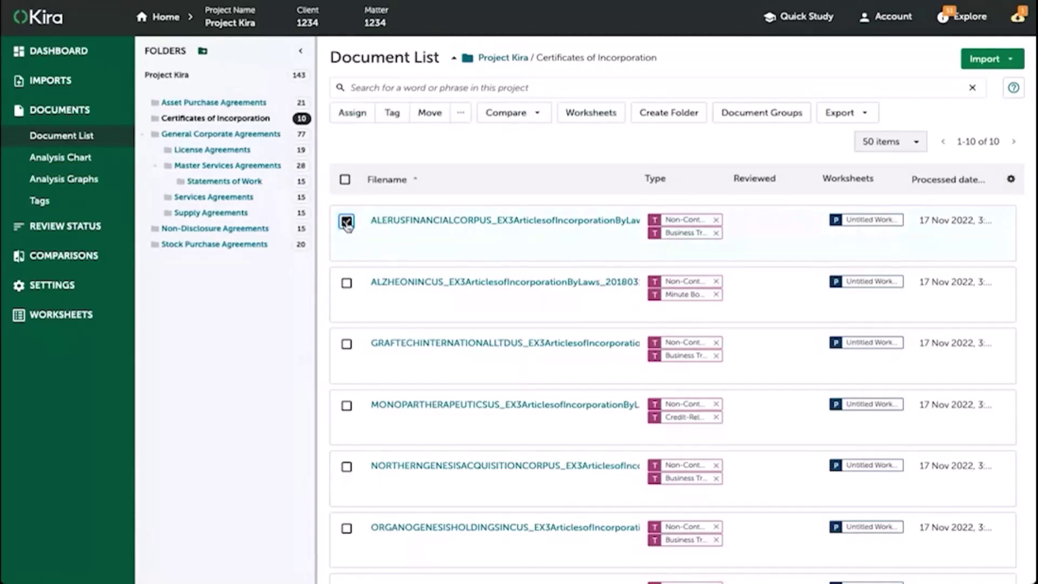
click(429, 118)
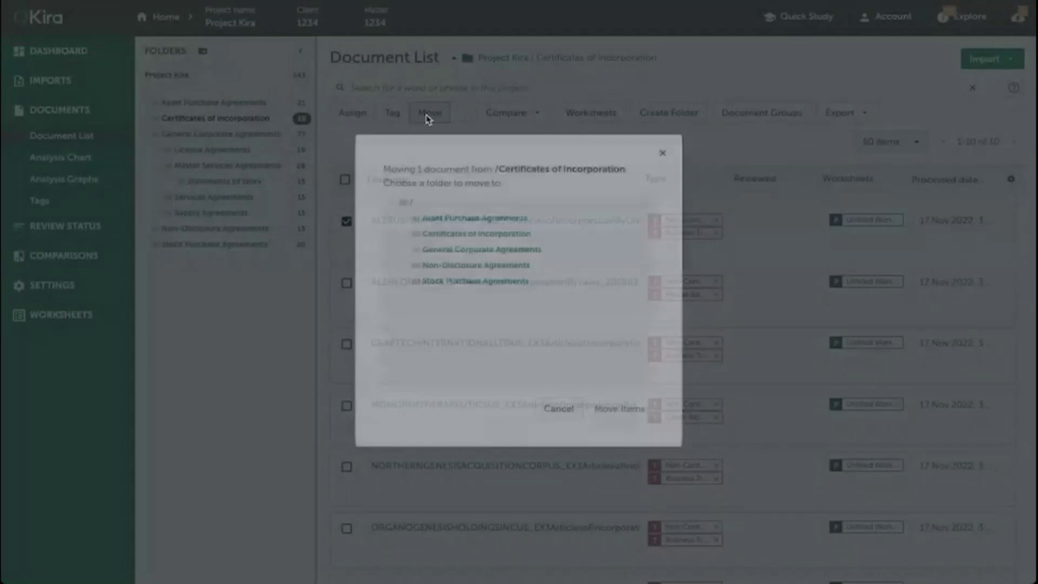
click(450, 267)
click(620, 408)
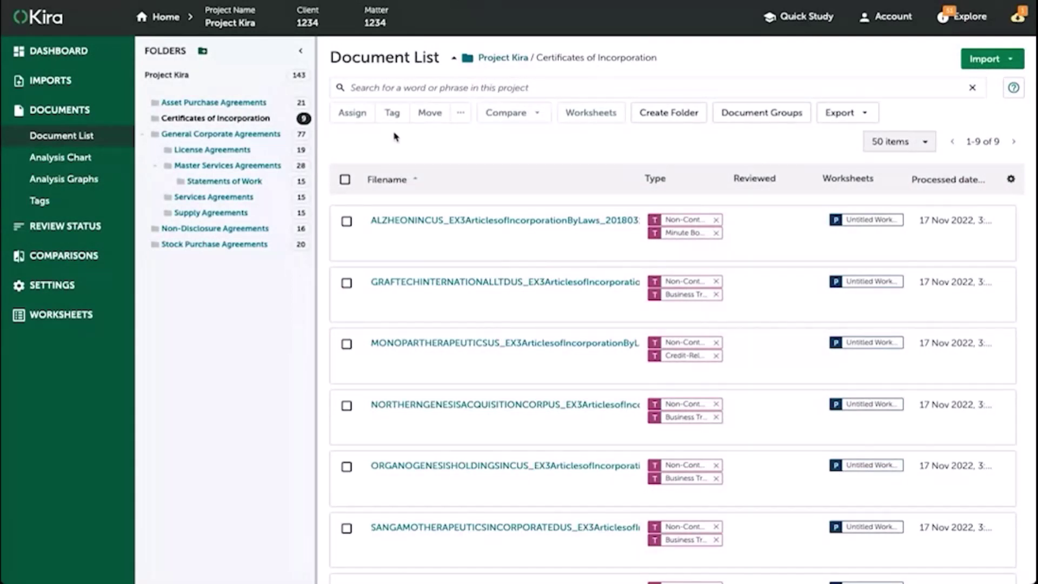
Step: Delete the ALZHEONINCUS articles document from Certificates of Incorporation
click(346, 222)
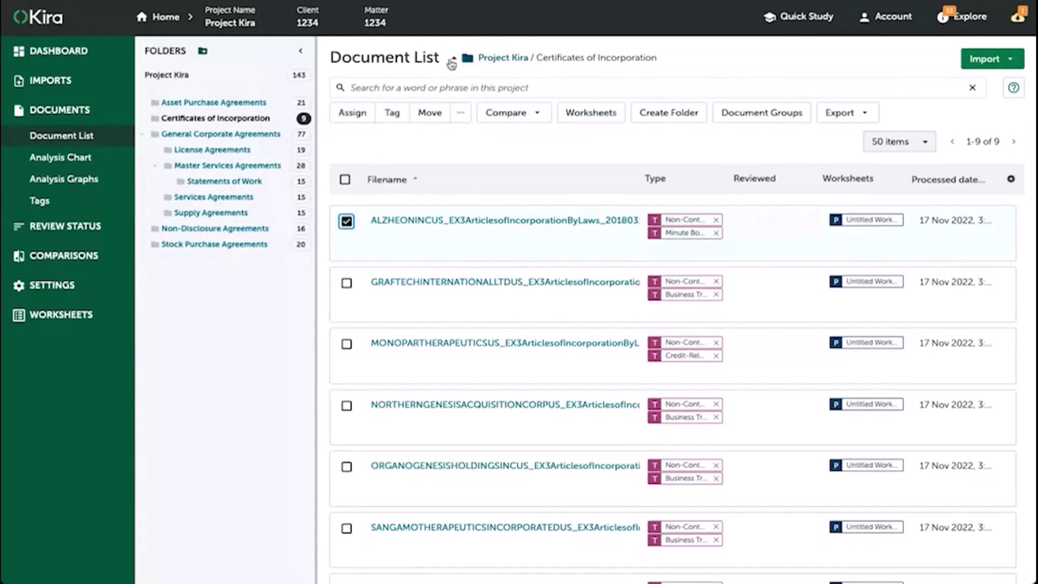
click(461, 116)
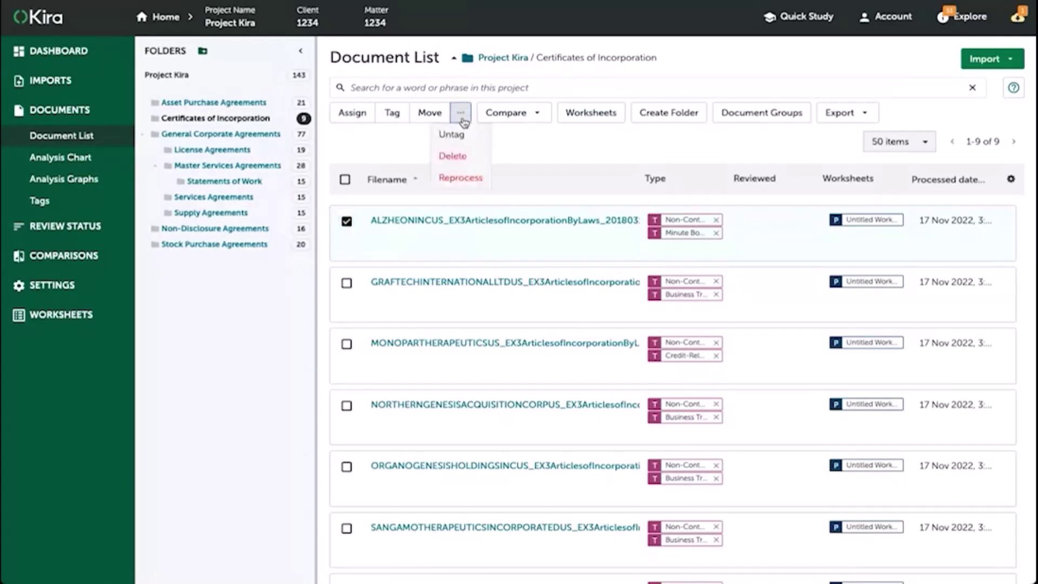
click(461, 157)
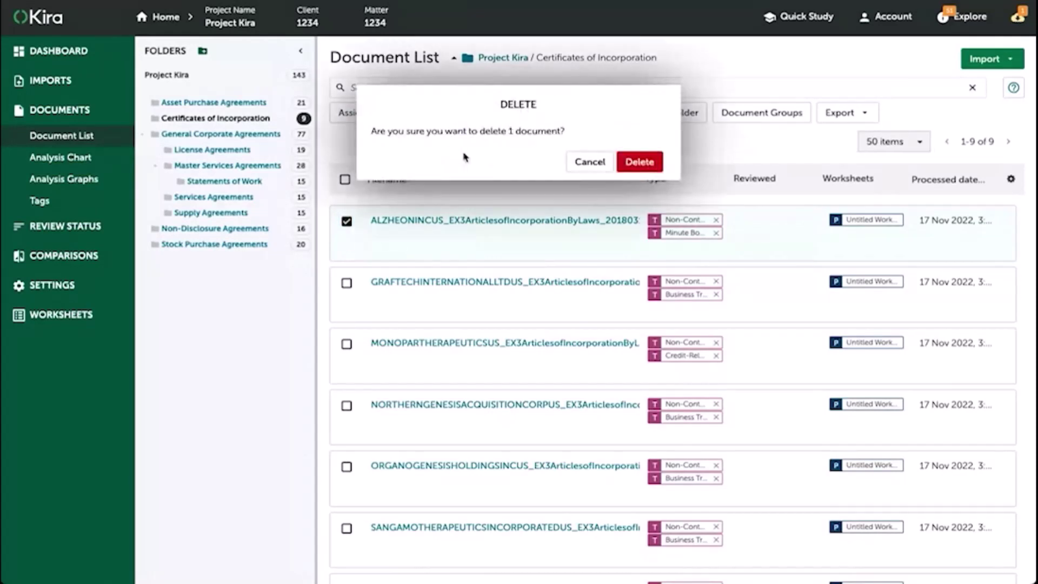
click(640, 163)
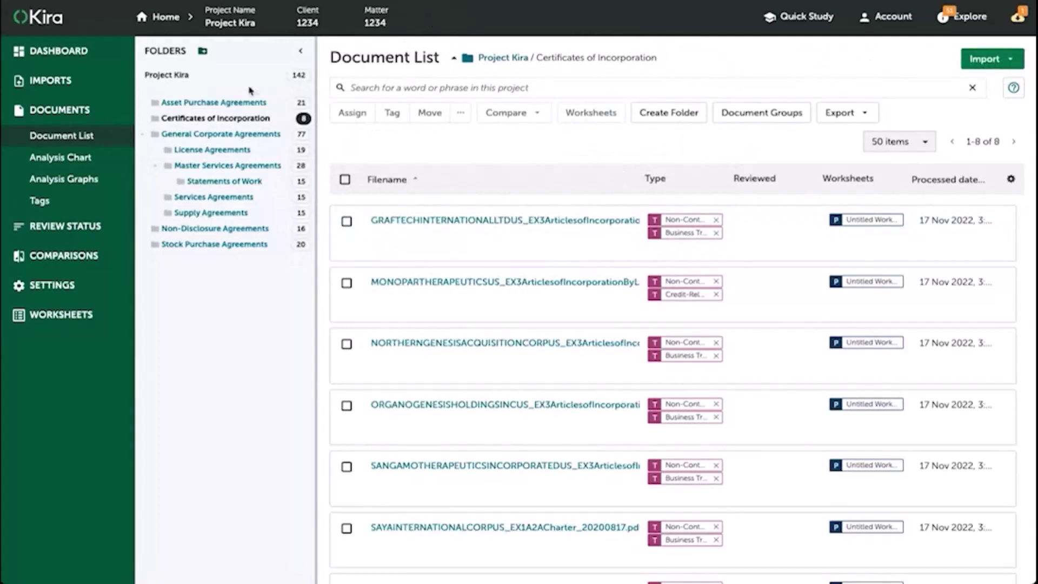
Step: Create a new top-level folder named 'Credit Agmts' in Project Kira
click(169, 77)
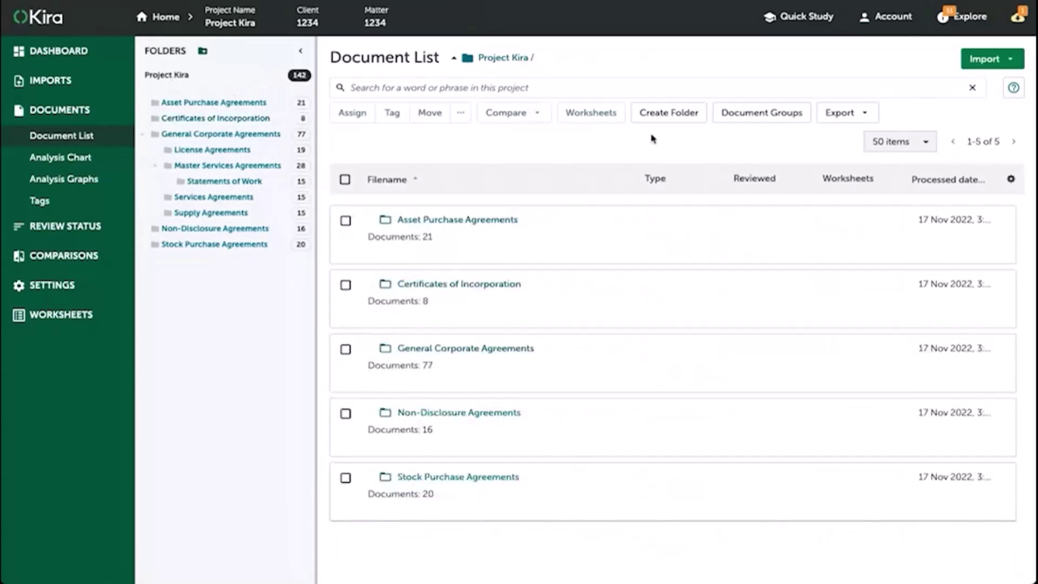
click(669, 115)
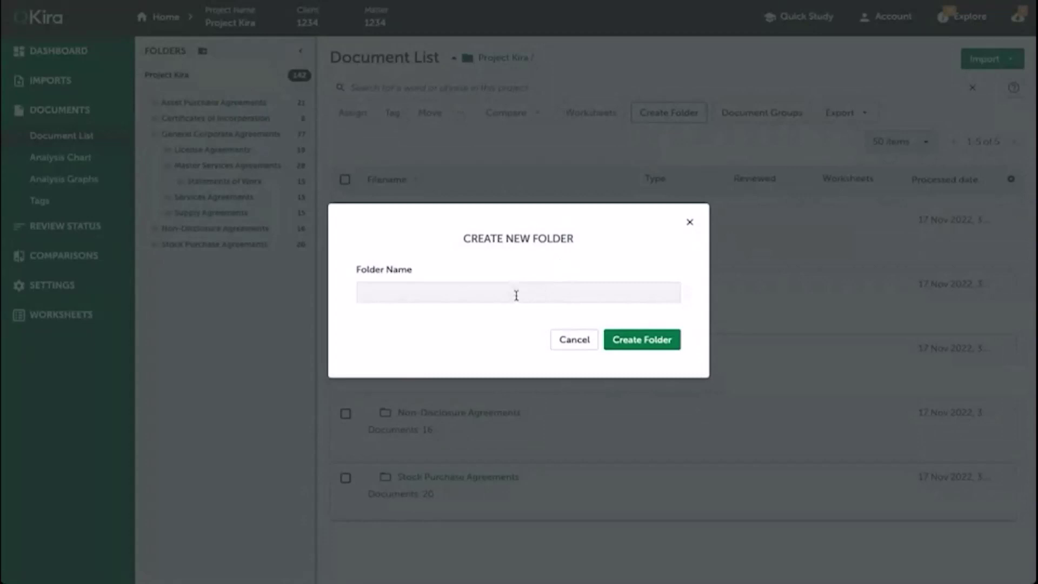
click(515, 295)
text(Cre)
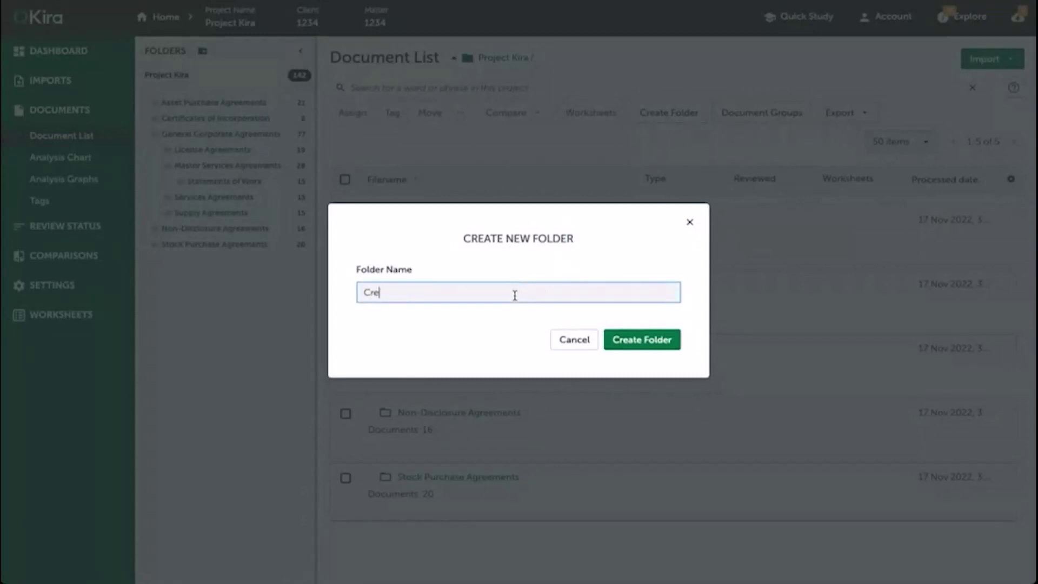
text(dit Agtms)
key(BackSpace)
key(BackSpace)
text(.ts)
click(608, 339)
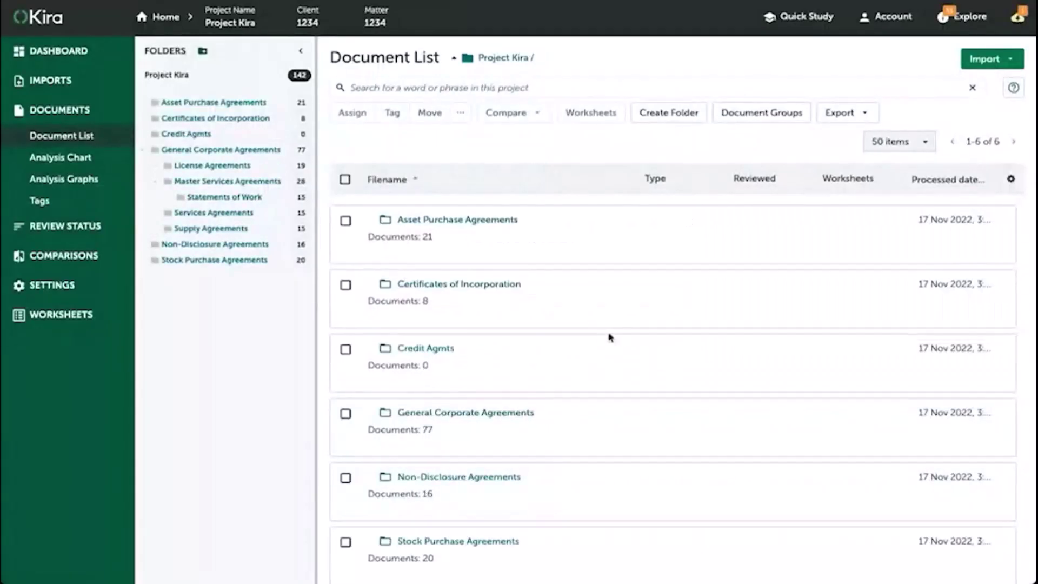
scroll(508, 457, down, 1)
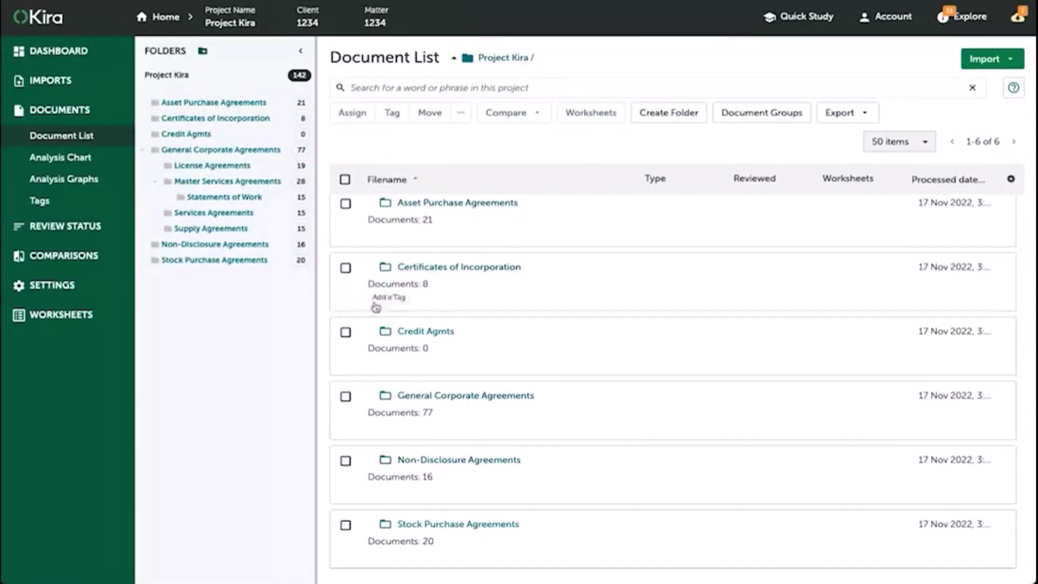
Step: Scroll through the 19 License Agreements documents to review their type, language and OCR tags
click(208, 169)
scroll(448, 337, down, 1)
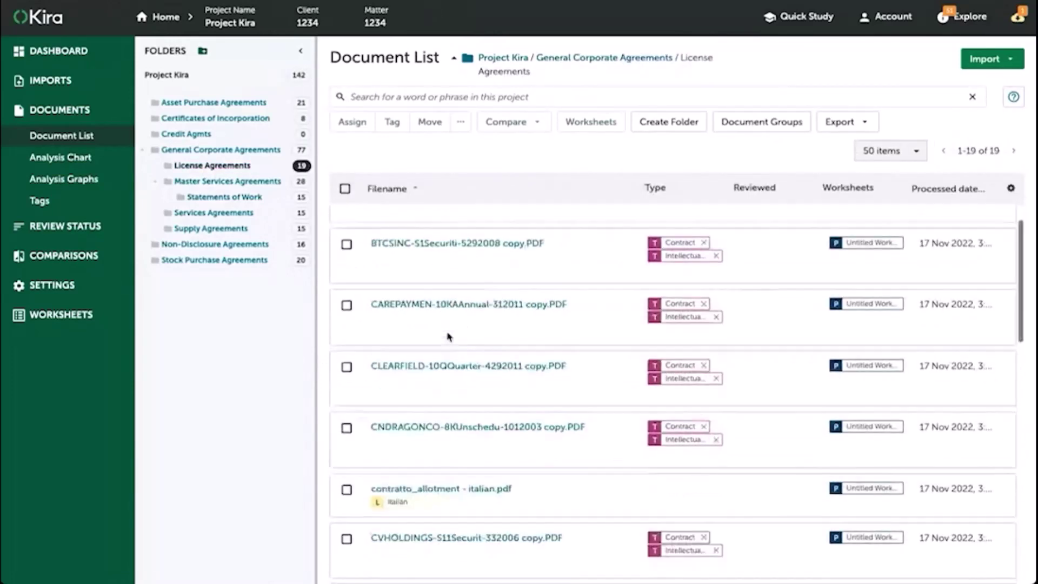
scroll(432, 363, down, 5)
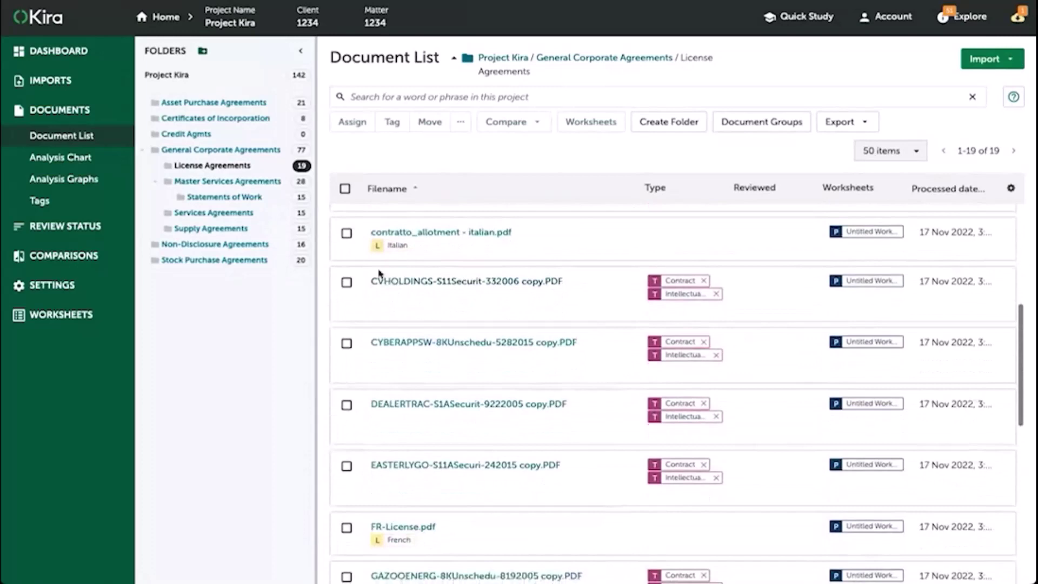
scroll(397, 516, down, 4)
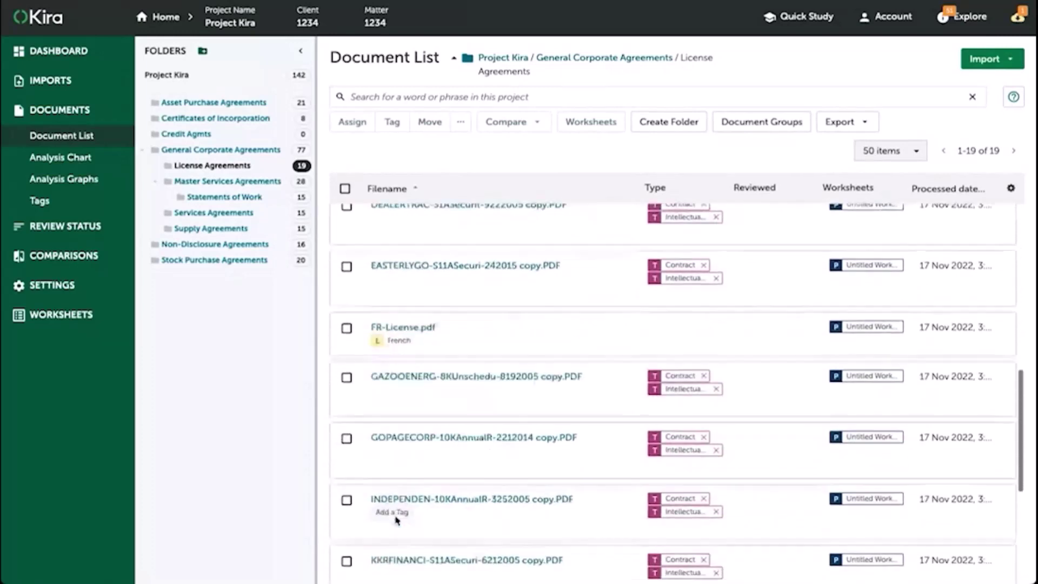
scroll(396, 519, down, 4)
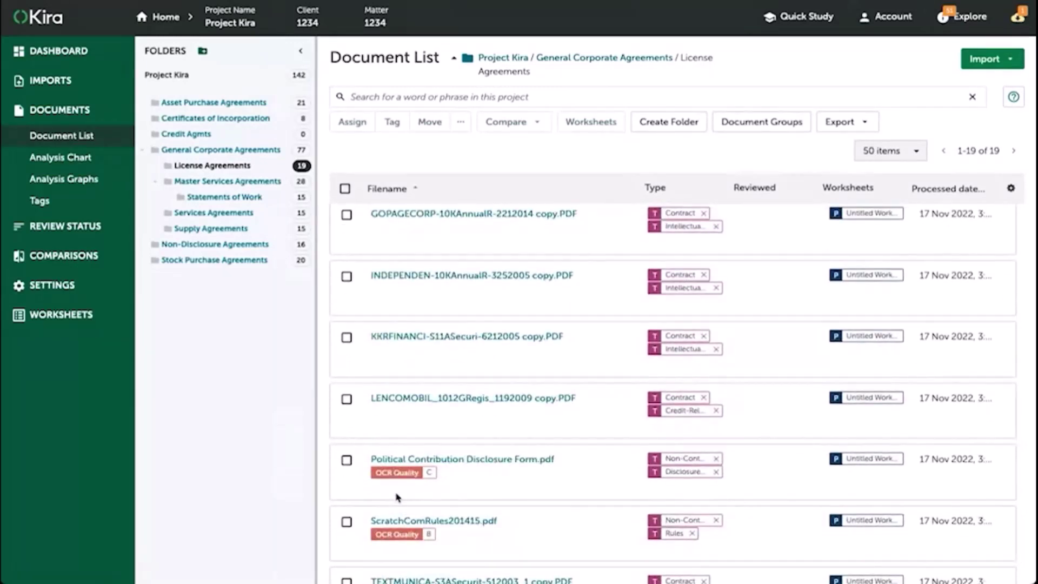
scroll(396, 498, down, 2)
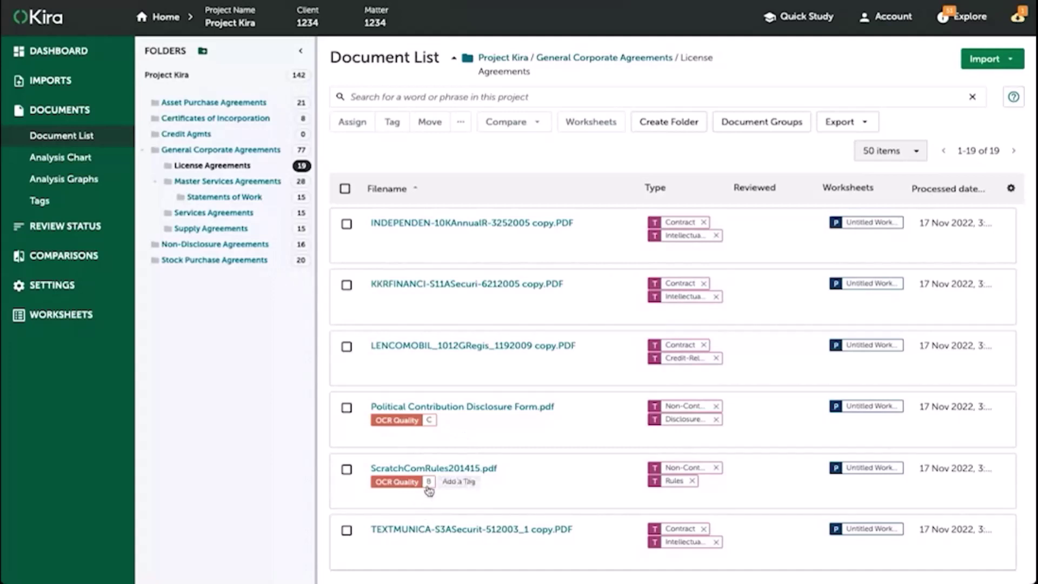
mouse_move(452, 427)
mouse_move(395, 430)
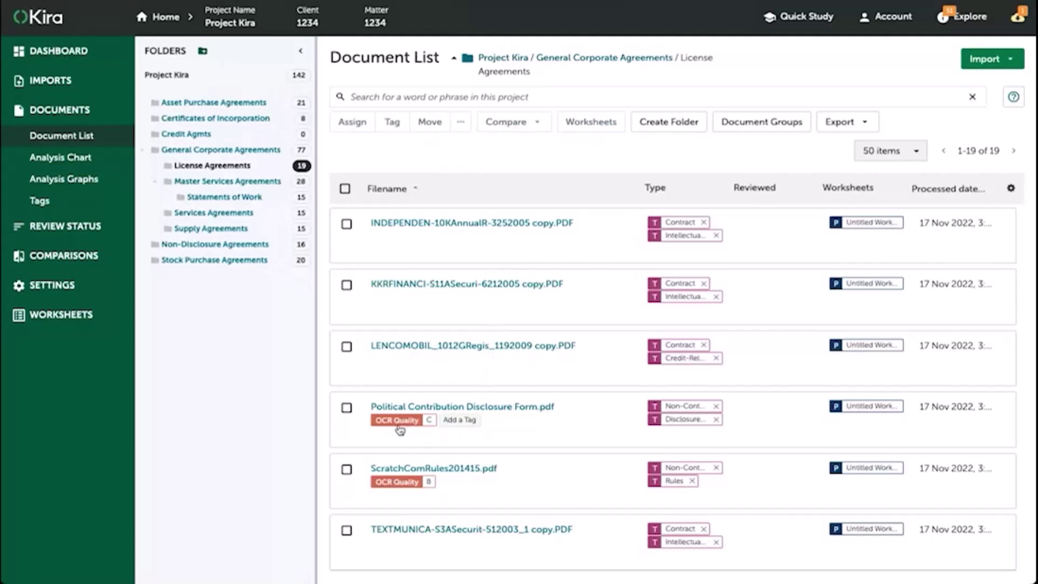
scroll(456, 232, up, 4)
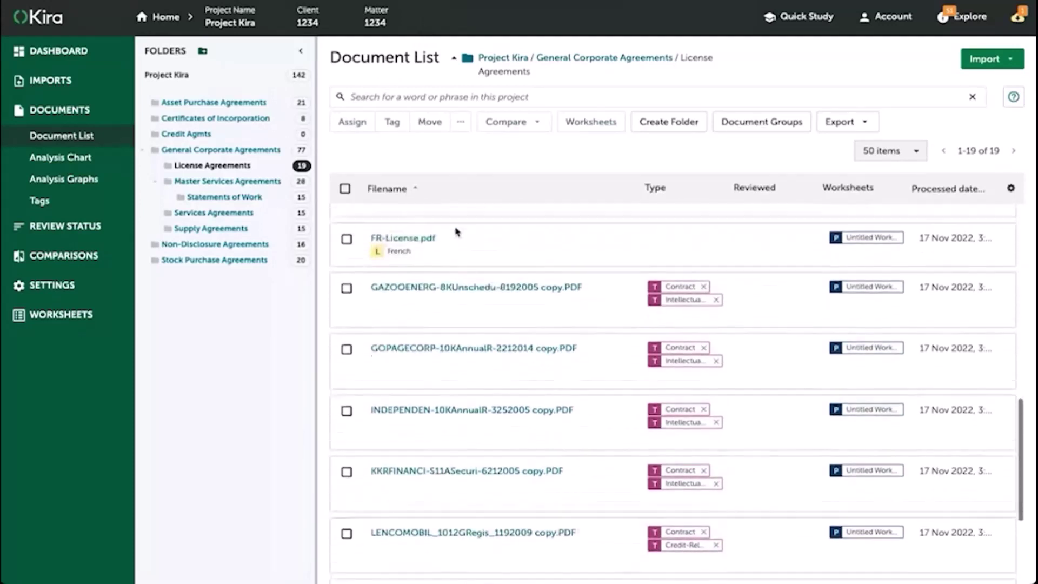
scroll(456, 232, up, 6)
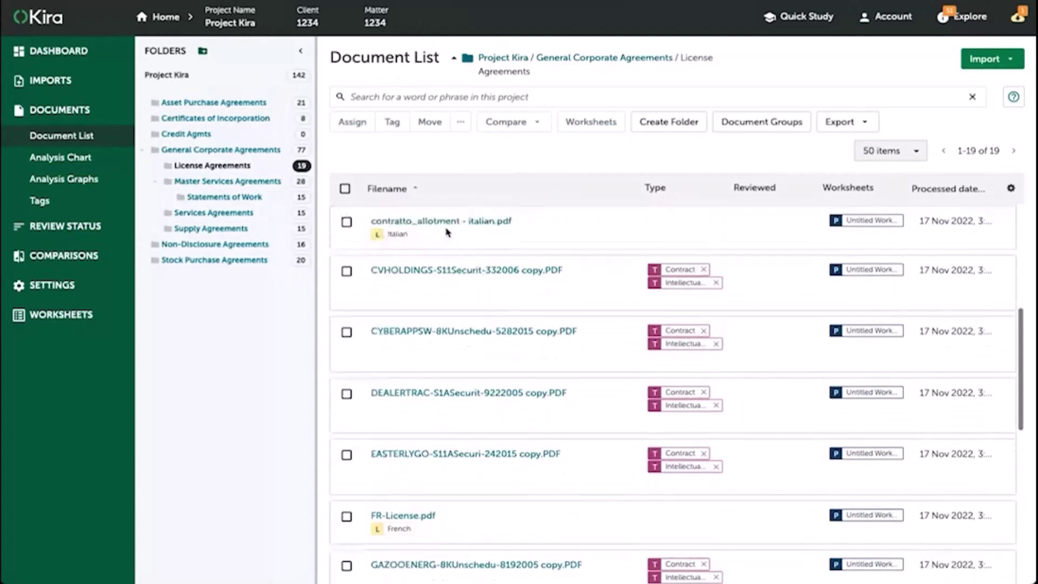
scroll(437, 264, down, 1)
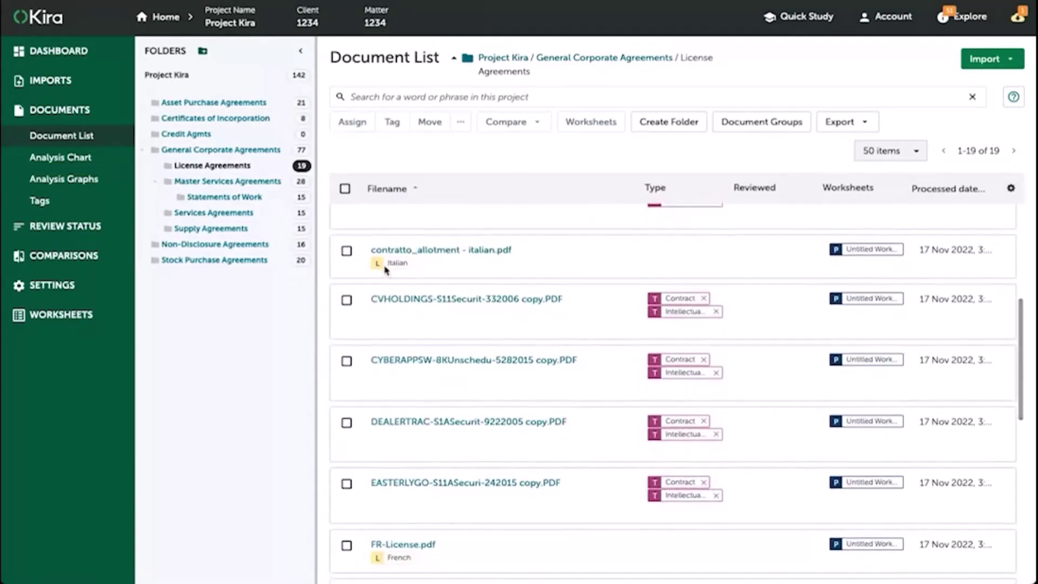
scroll(420, 272, down, 1)
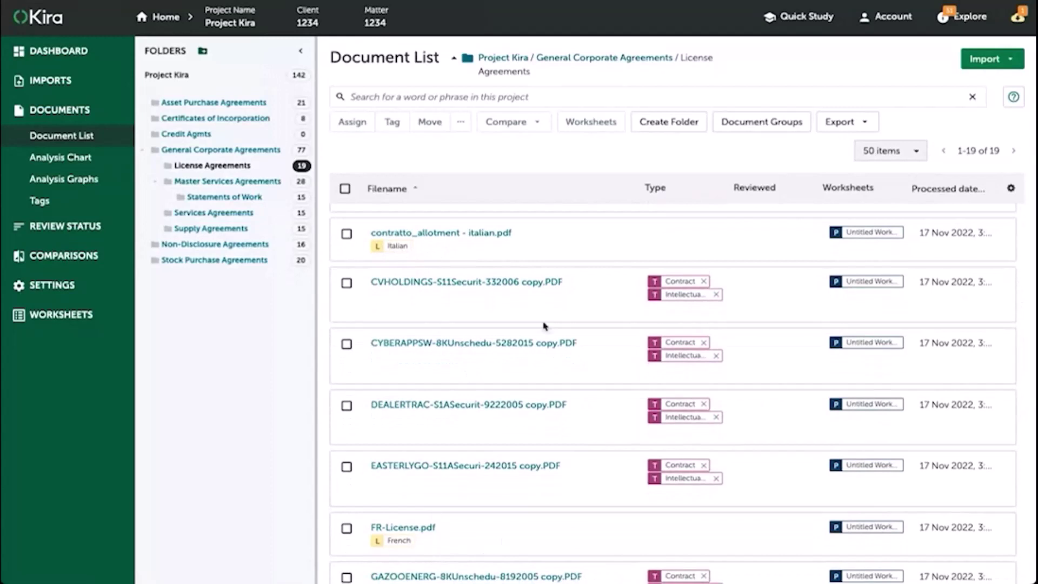
Step: Collapse the Folders panel so License Agreements shows full tag names and dates
click(301, 51)
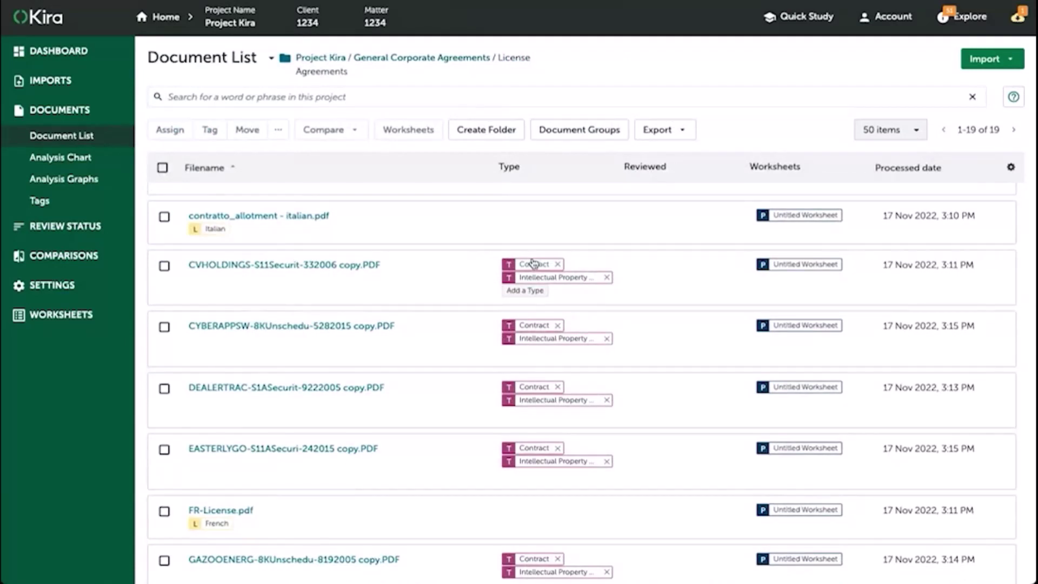
mouse_move(605, 267)
mouse_move(502, 291)
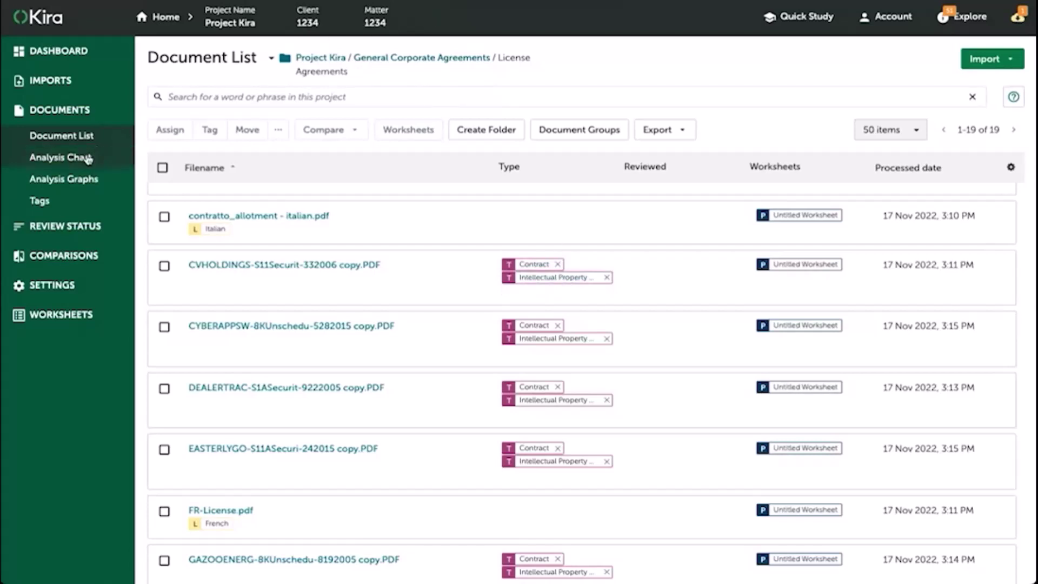
Step: Show the License Agreements tag summary: 15 Contract, 14 Intellectual Property Agt
click(46, 205)
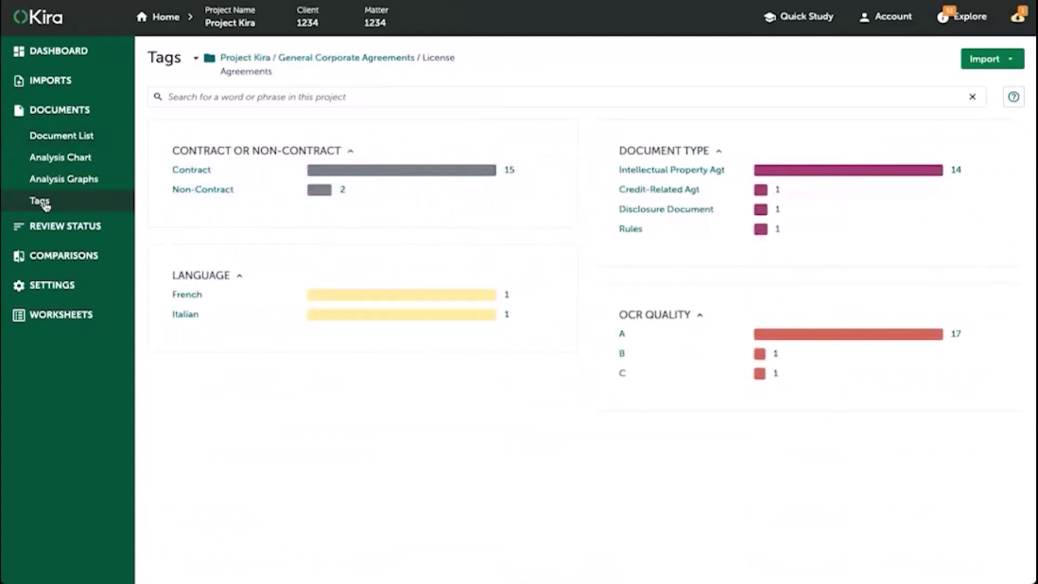